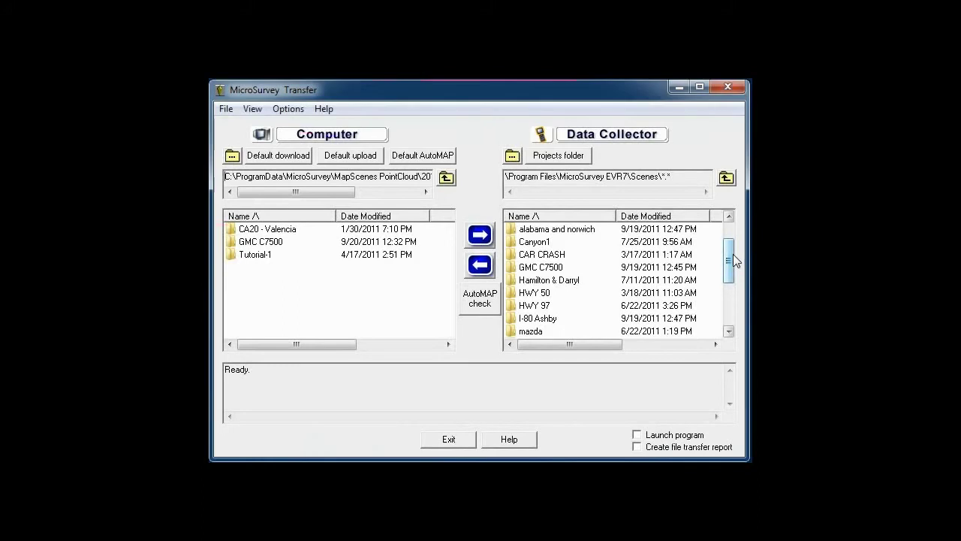
# Copy the HWY 50 scene from the data collector list to the computer
pyautogui.moveTo(733, 255); pyautogui.dragTo(727, 303)
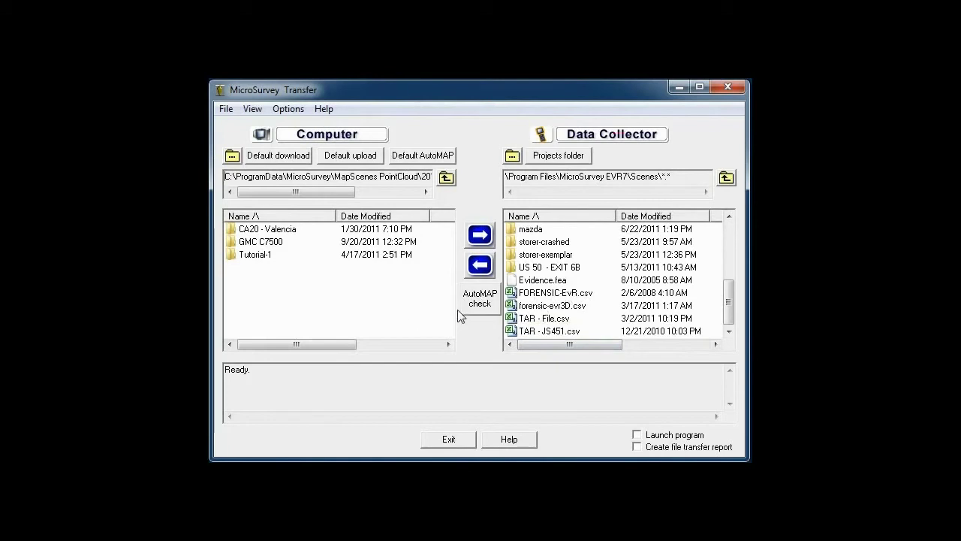
pyautogui.moveTo(730, 313); pyautogui.dragTo(733, 281)
pyautogui.click(545, 255)
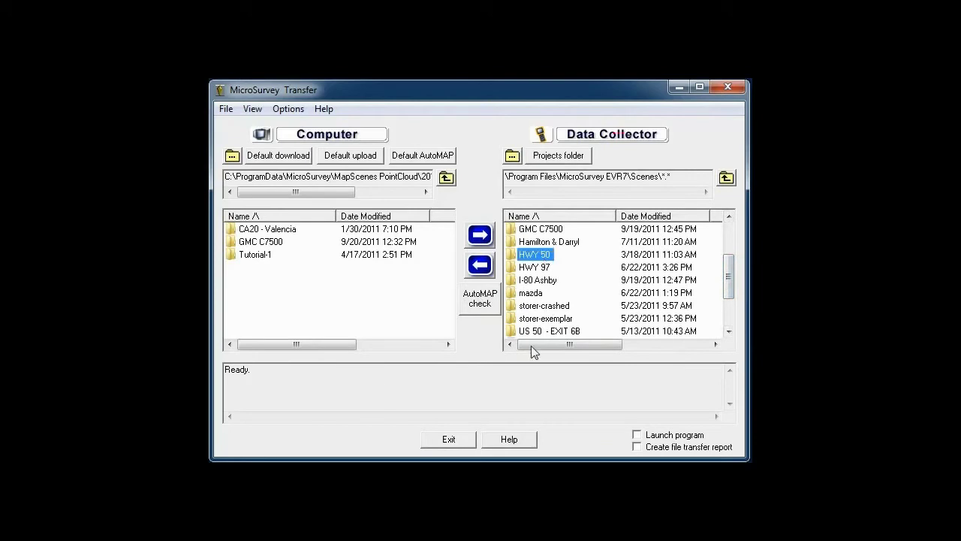
pyautogui.click(481, 265)
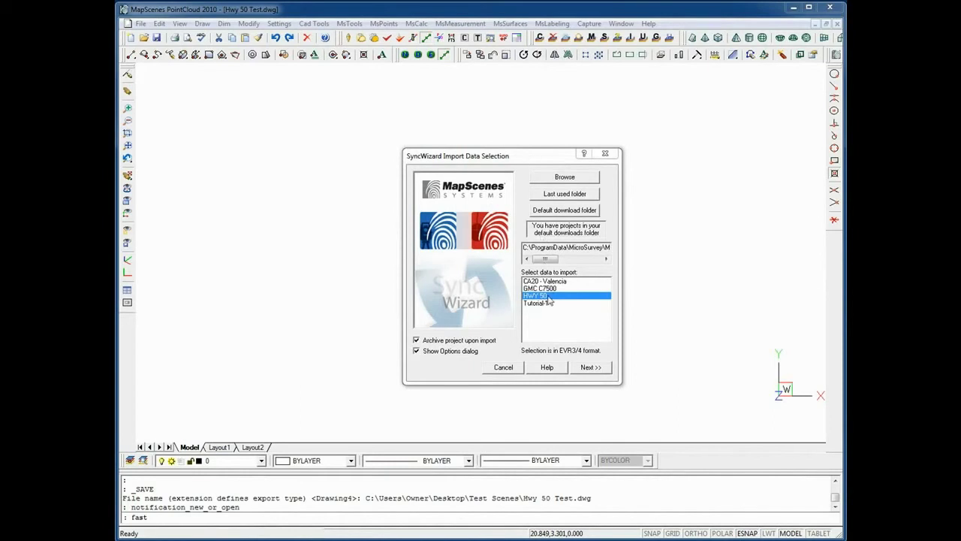
# Keep HWY 50 selected in the SyncWizard and advance to the line-work options page
pyautogui.click(592, 369)
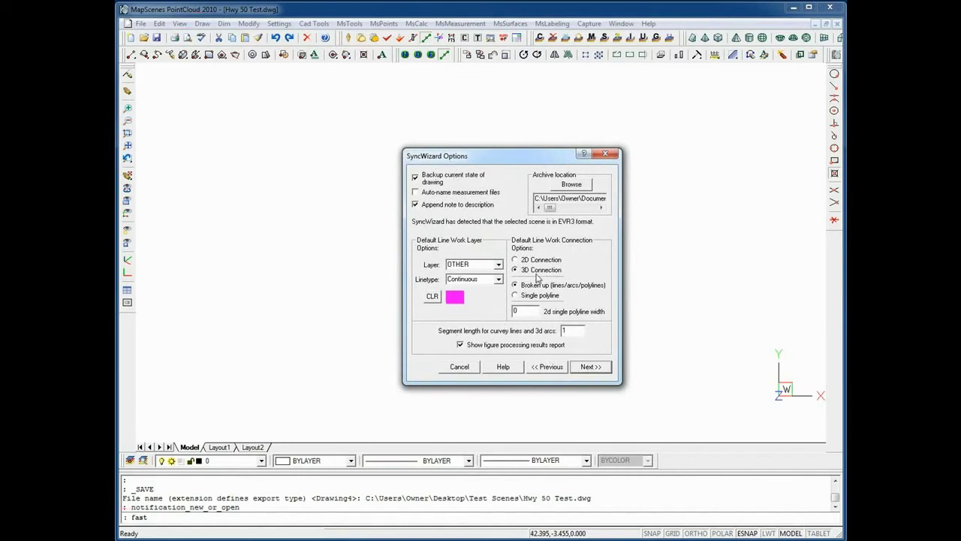
# Finish the HWY 50 import, accepting the drawing settings and creating the new measurements file
pyautogui.click(590, 366)
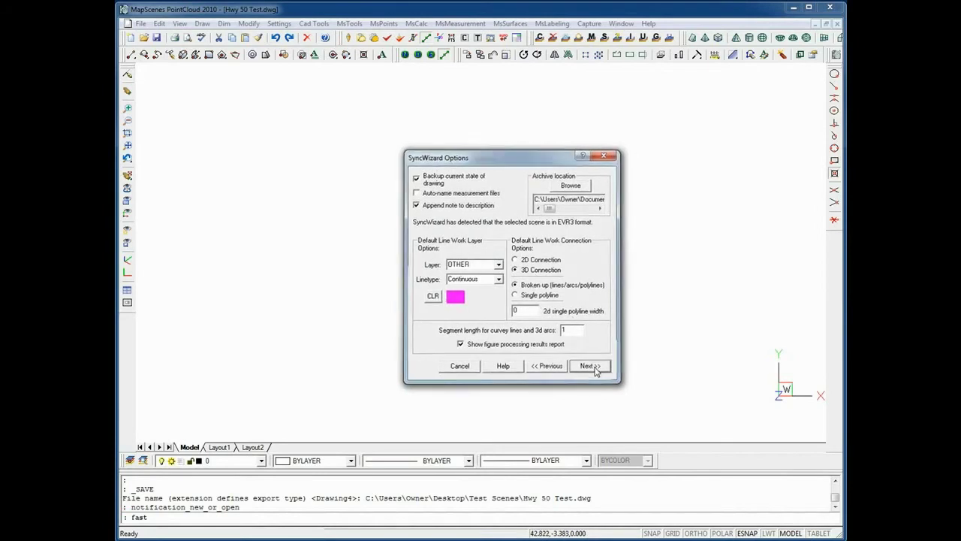
pyautogui.click(593, 368)
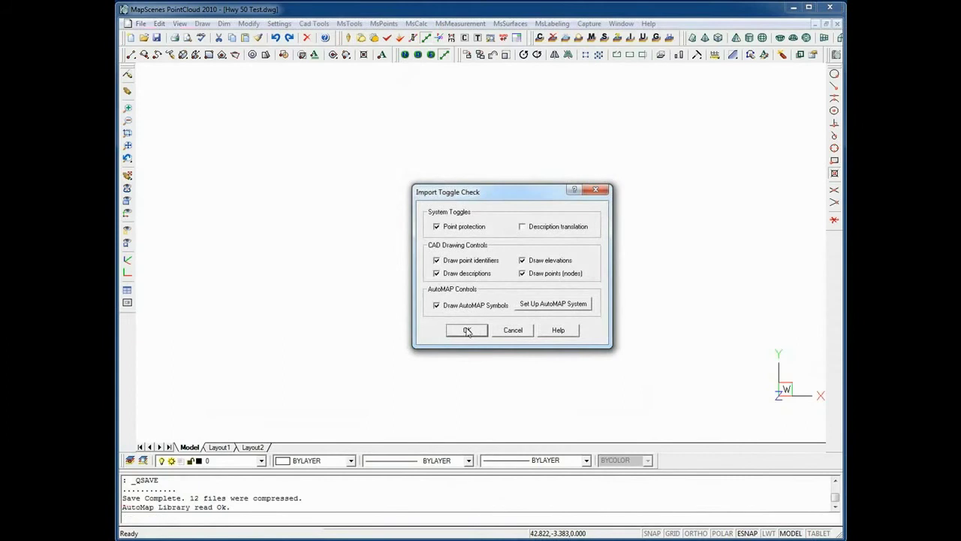
pyautogui.click(467, 331)
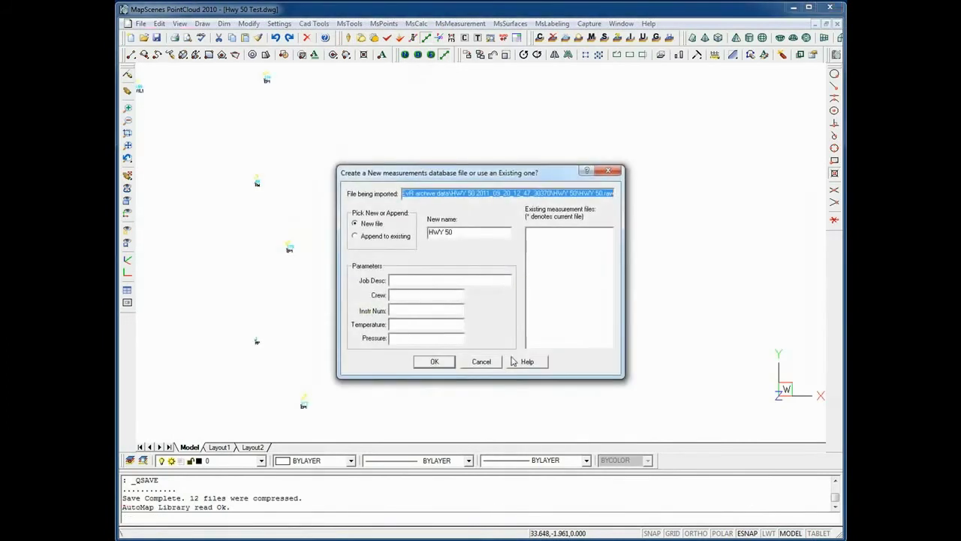
pyautogui.click(428, 361)
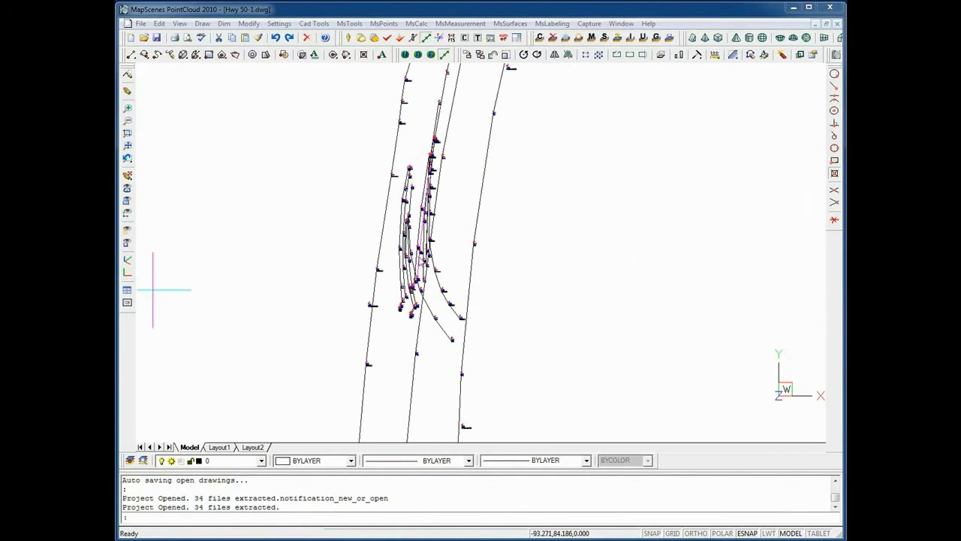
pyautogui.click(511, 274)
pyautogui.click(554, 294)
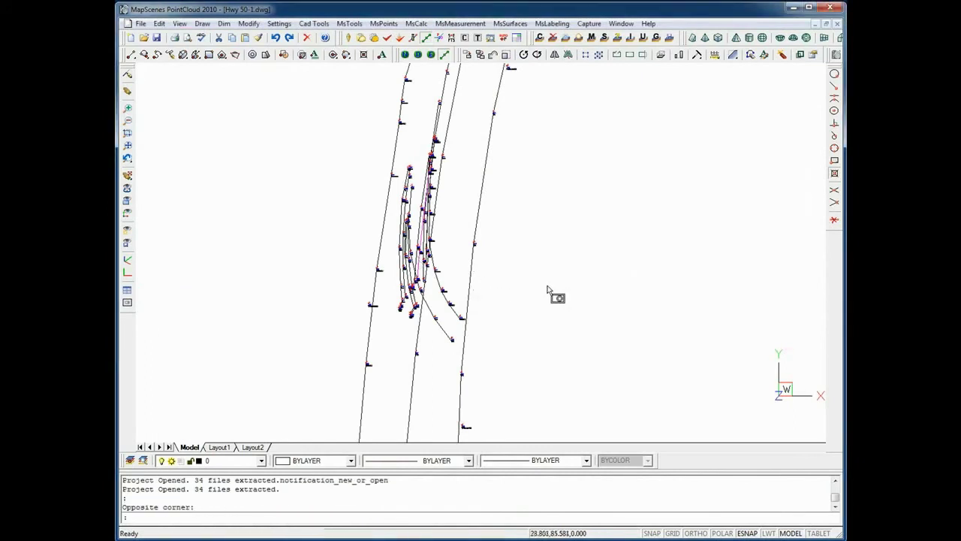
pyautogui.scroll(2, 453, 295)
pyautogui.scroll(3, 453, 295)
pyautogui.moveTo(414, 332); pyautogui.dragTo(467, 273, button='middle')
pyautogui.scroll(2, 537, 278)
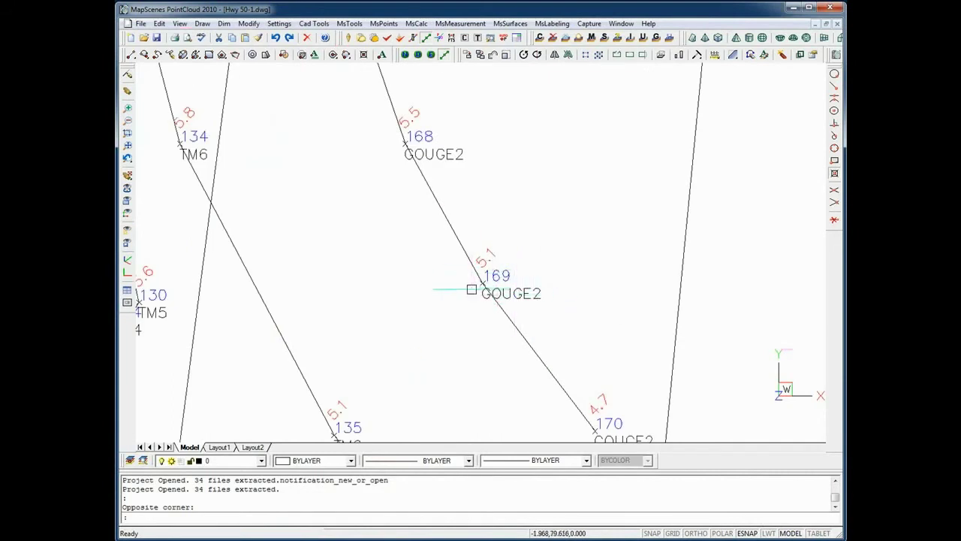
pyautogui.scroll(-3, 478, 282)
pyautogui.scroll(1, 500, 208)
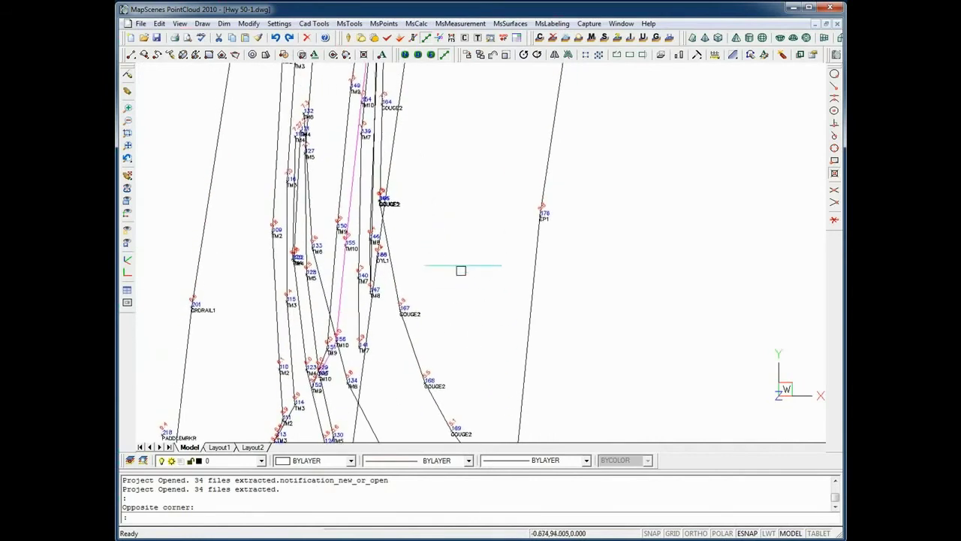
pyautogui.moveTo(459, 221); pyautogui.dragTo(450, 346, button='middle')
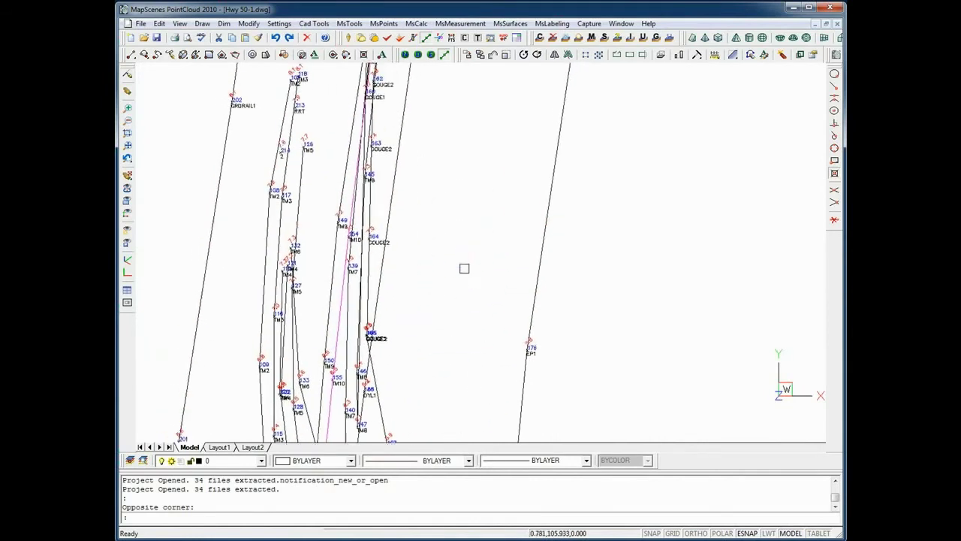
pyautogui.scroll(-4, 431, 339)
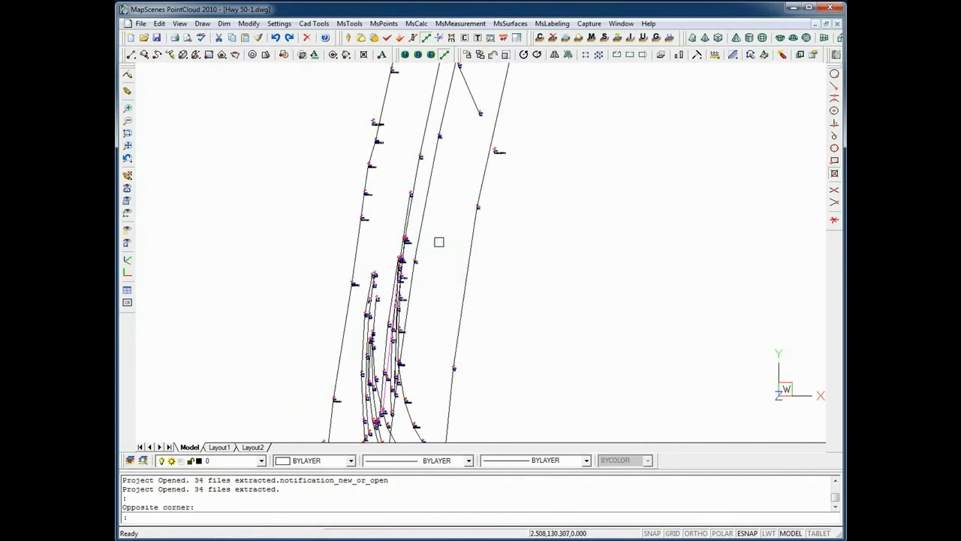
pyautogui.scroll(4, 438, 240)
pyautogui.scroll(5, 396, 269)
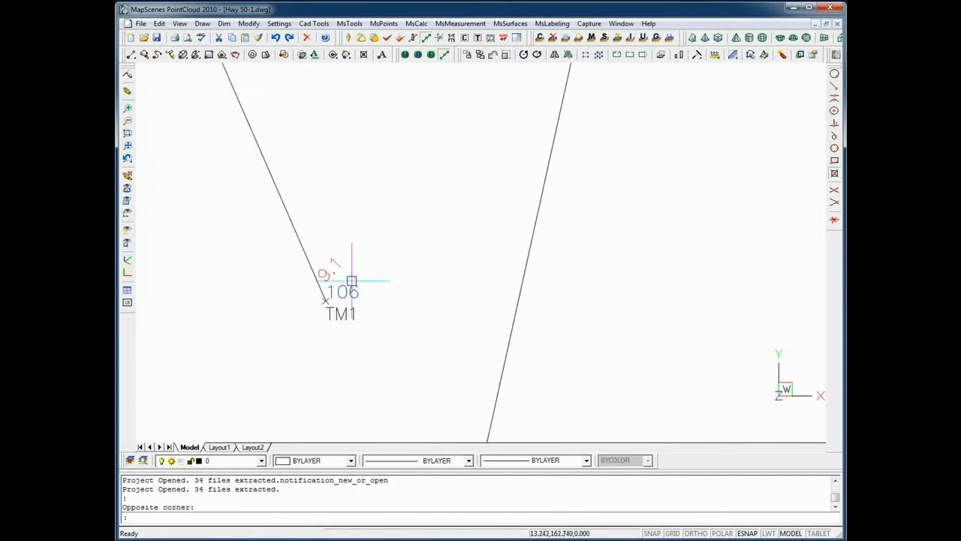
pyautogui.scroll(-4, 379, 247)
pyautogui.scroll(-2, 379, 247)
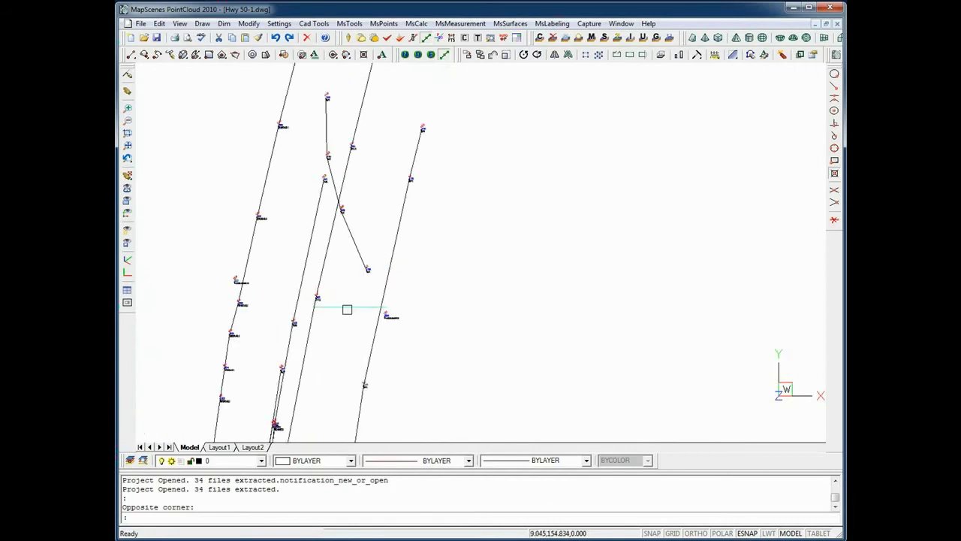
pyautogui.scroll(2, 322, 398)
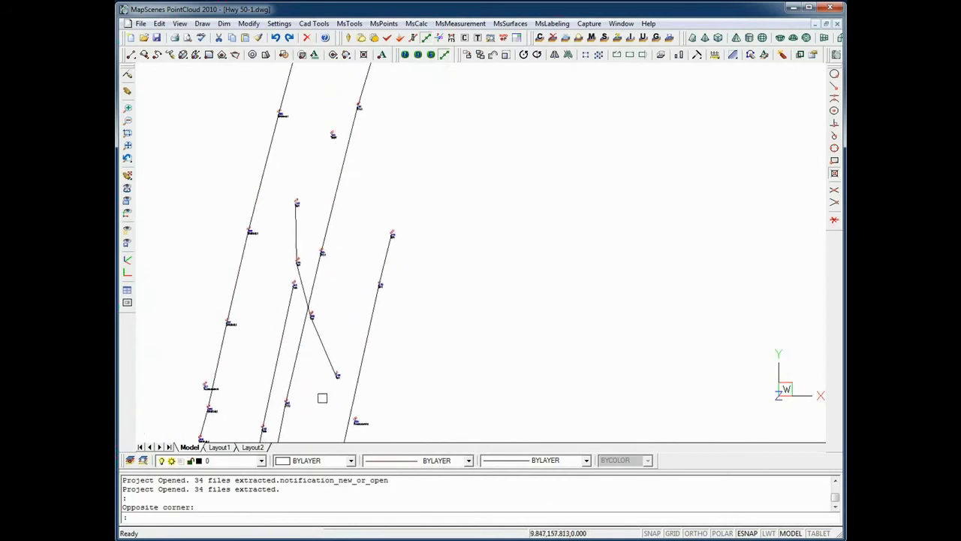
pyautogui.scroll(-3, 323, 398)
pyautogui.moveTo(326, 390); pyautogui.dragTo(379, 245, button='middle')
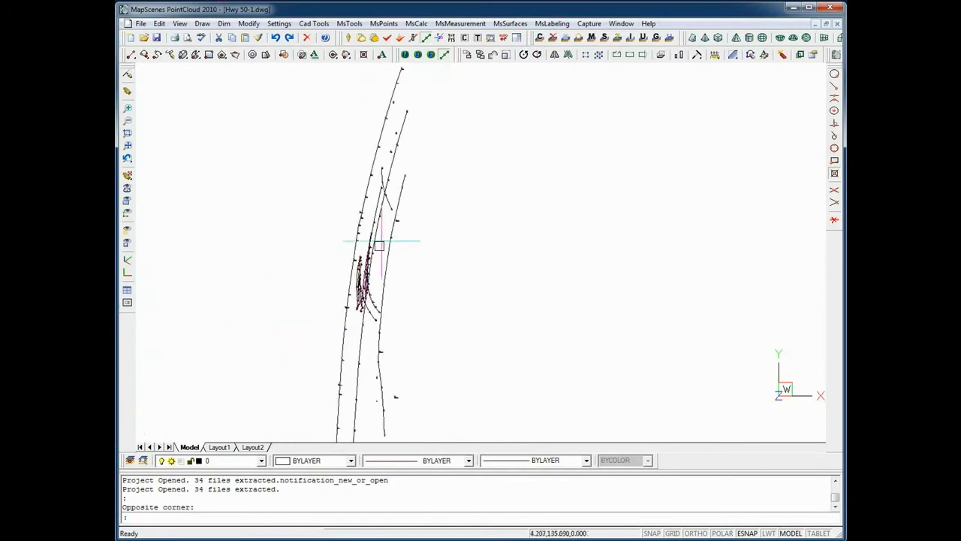
pyautogui.scroll(5, 379, 246)
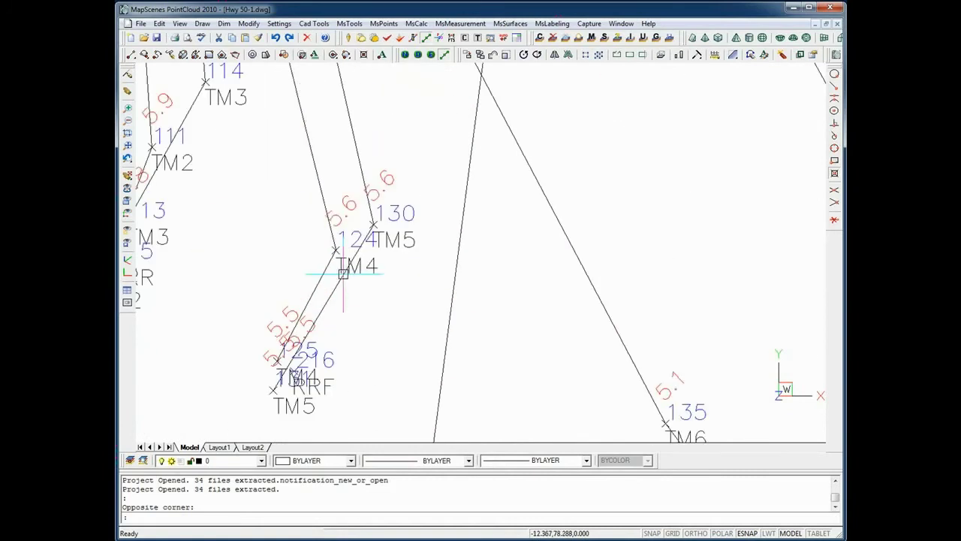
pyautogui.moveTo(249, 257); pyautogui.dragTo(309, 273, button='middle')
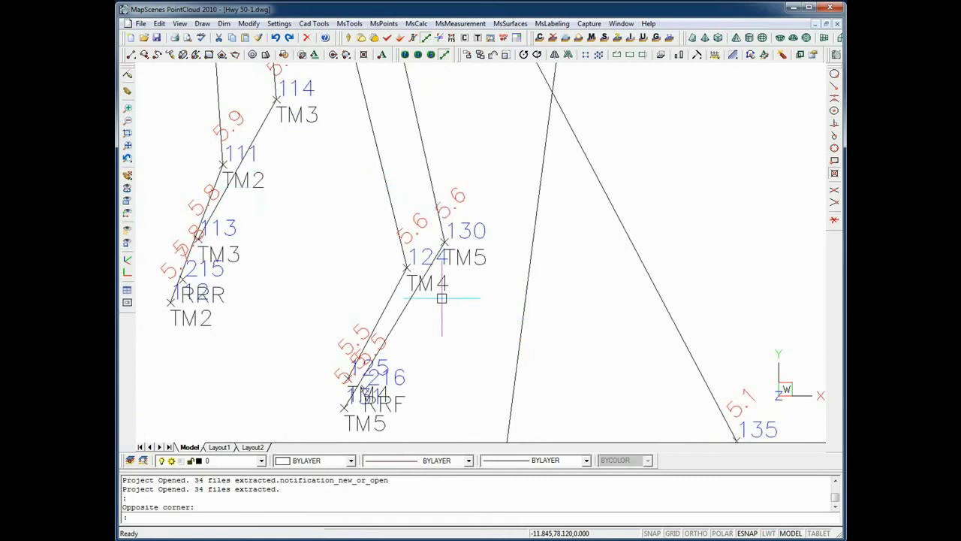
pyautogui.scroll(-3, 547, 295)
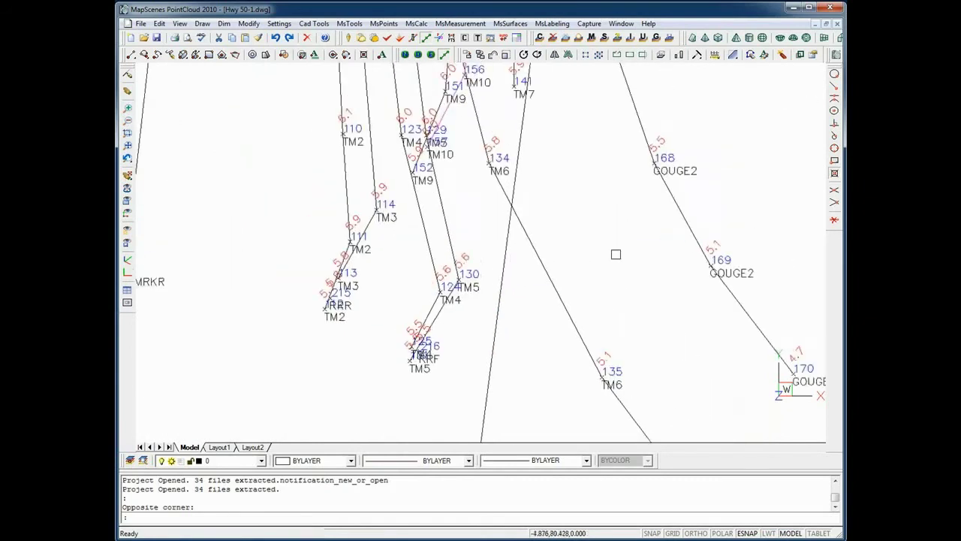
pyautogui.moveTo(616, 253); pyautogui.dragTo(493, 319, button='middle')
pyautogui.moveTo(483, 191); pyautogui.dragTo(474, 348, button='middle')
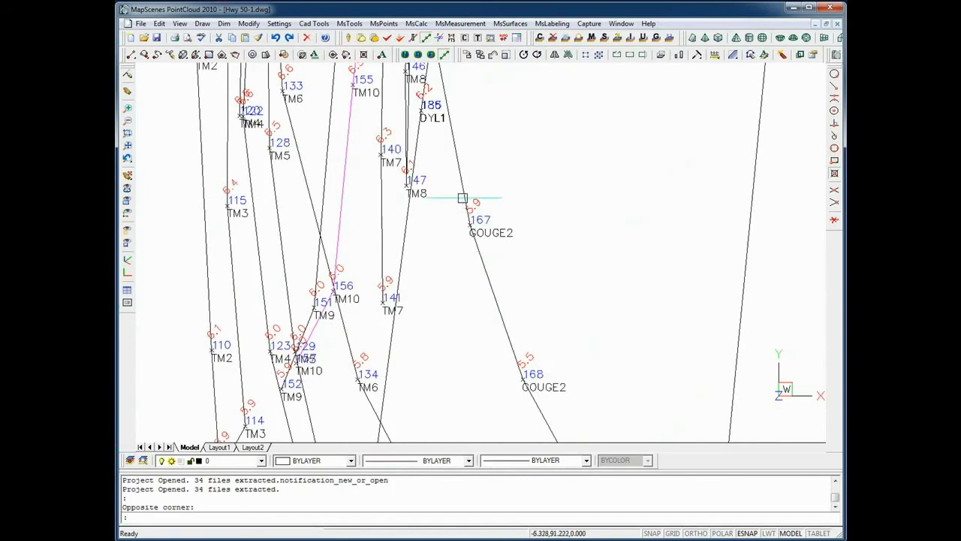
pyautogui.moveTo(454, 214); pyautogui.dragTo(453, 391, button='middle')
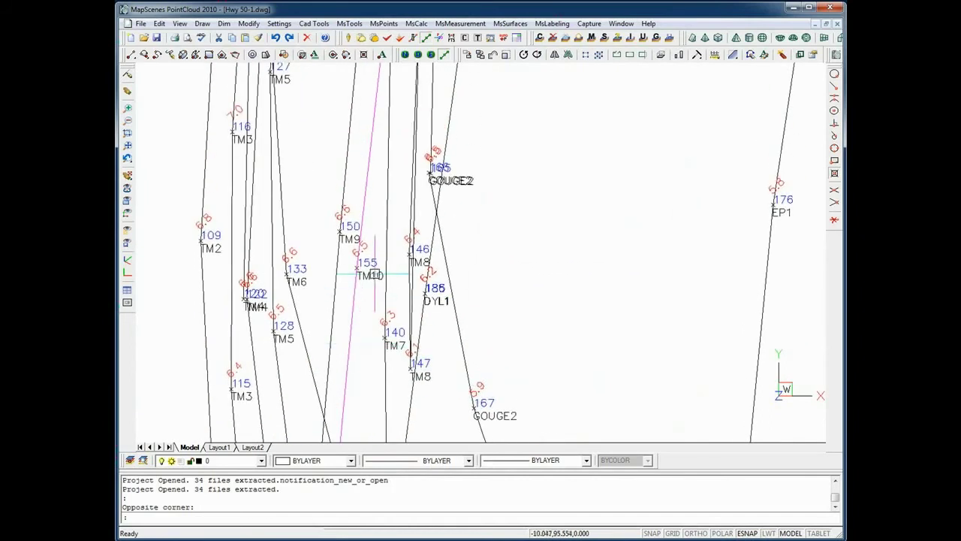
pyautogui.scroll(-1, 370, 275)
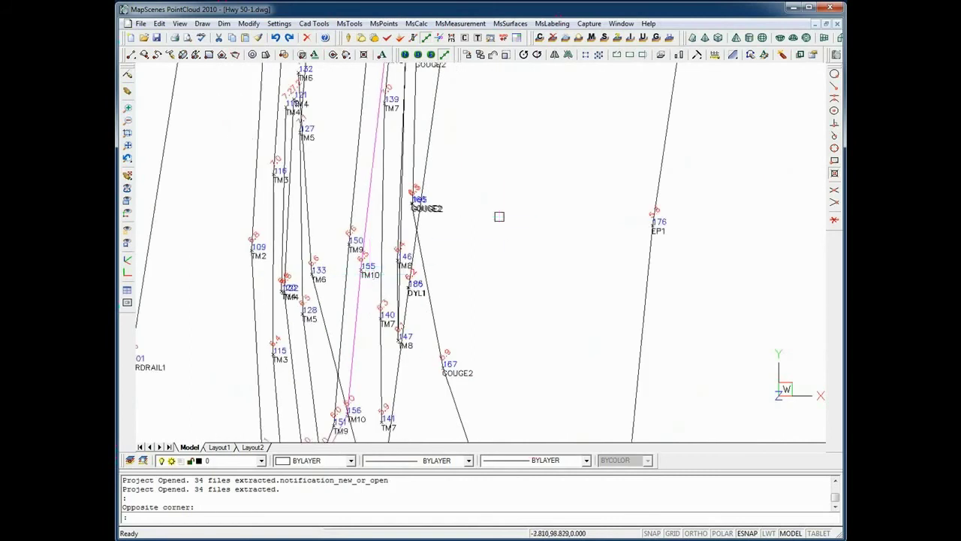
pyautogui.moveTo(498, 216); pyautogui.dragTo(496, 300, button='middle')
pyautogui.moveTo(506, 242)
pyautogui.mouseDown(button='middle')
pyautogui.moveTo(486, 313)
pyautogui.moveTo(479, 185)
pyautogui.mouseUp(button='middle')
pyautogui.scroll(-1, 486, 312)
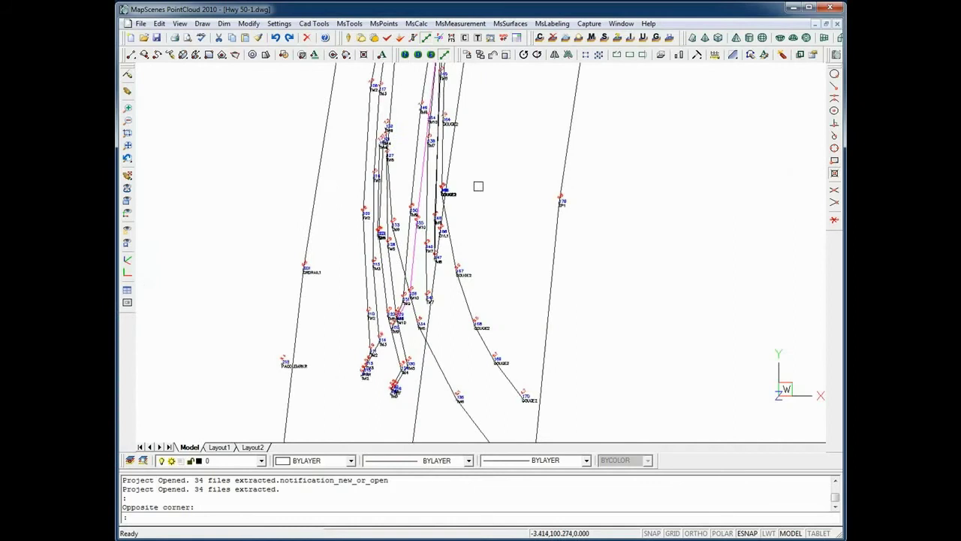
# Freeze the ELEVATION and POINTNUMBER layers so only point descriptions remain visible
pyautogui.scroll(3, 444, 250)
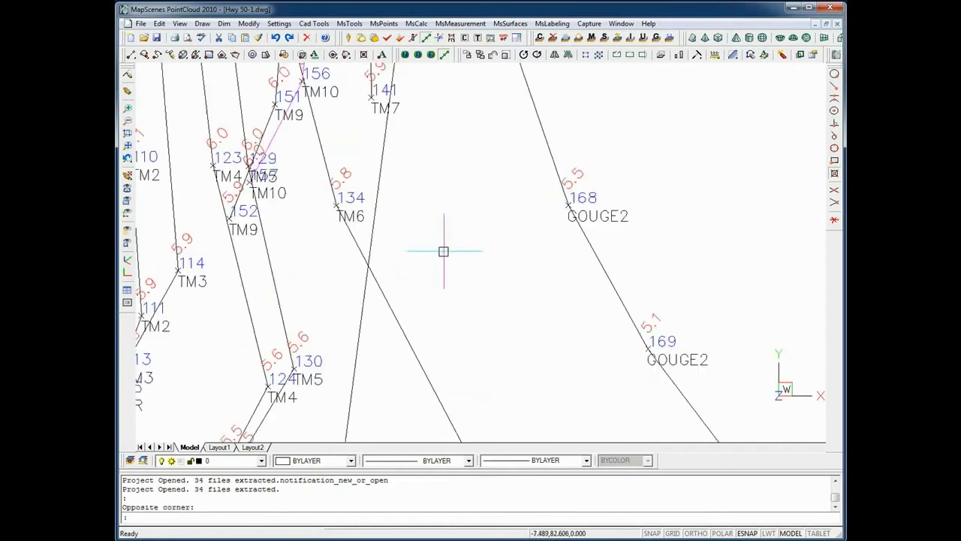
pyautogui.moveTo(446, 268); pyautogui.dragTo(499, 174, button='middle')
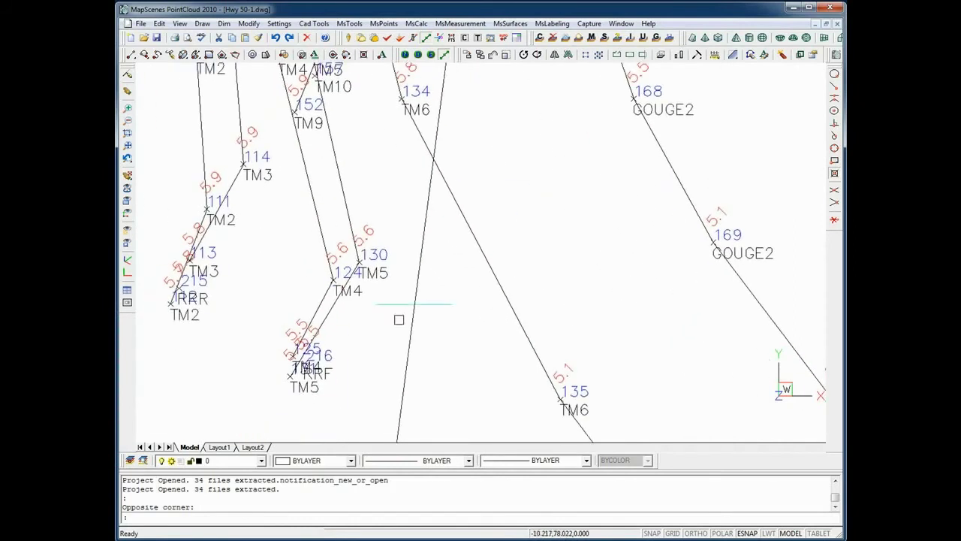
pyautogui.click(262, 461)
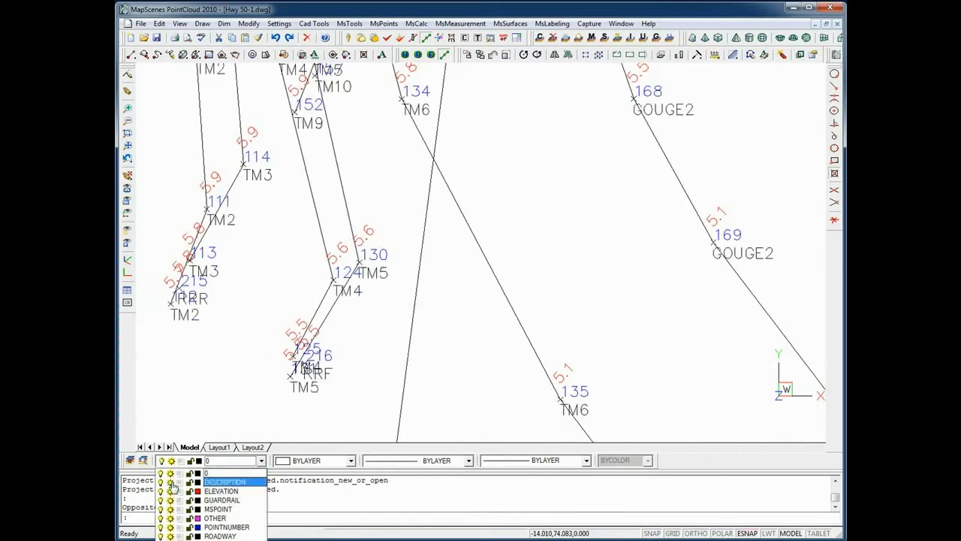
pyautogui.click(170, 492)
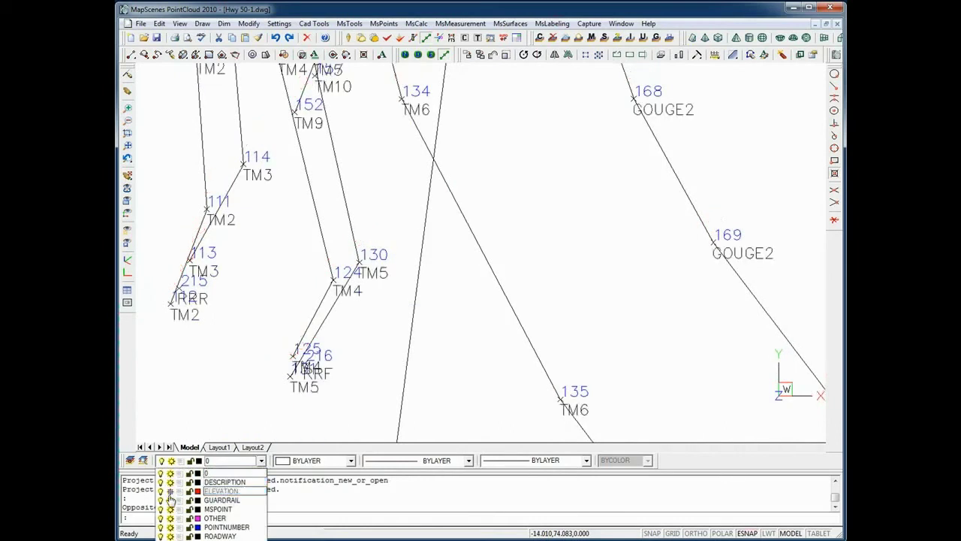
pyautogui.click(171, 527)
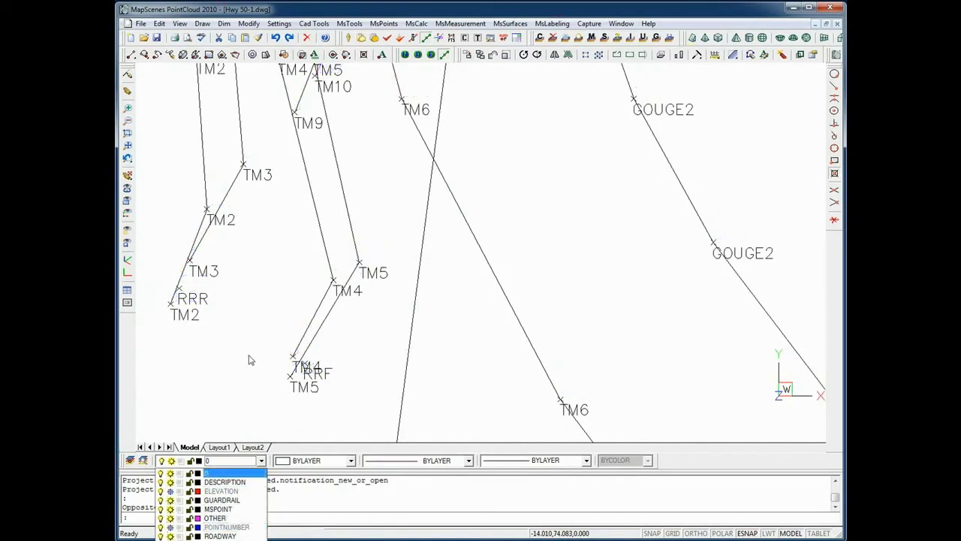
pyautogui.click(215, 361)
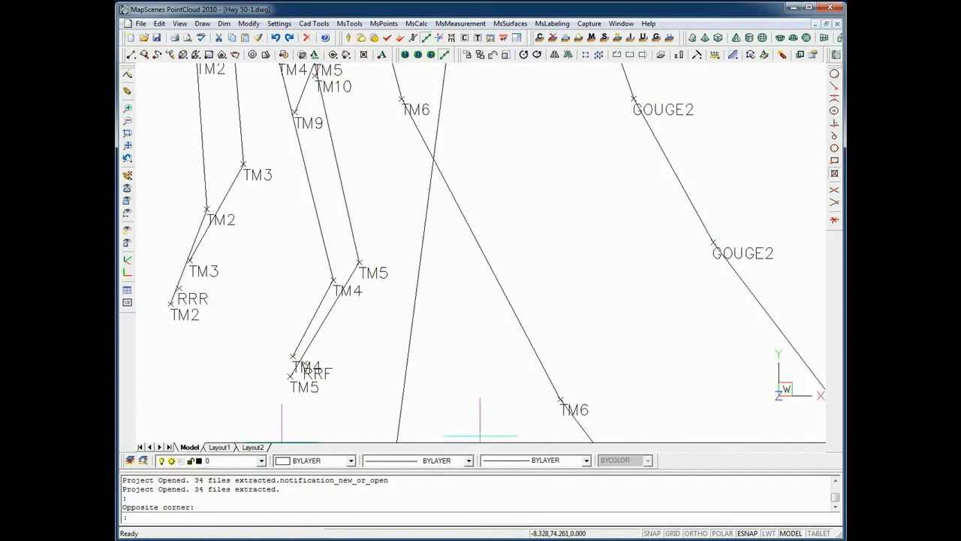
# Zoom out and save the Hwy 50-1.dwg crash drawing
pyautogui.scroll(-6, 459, 324)
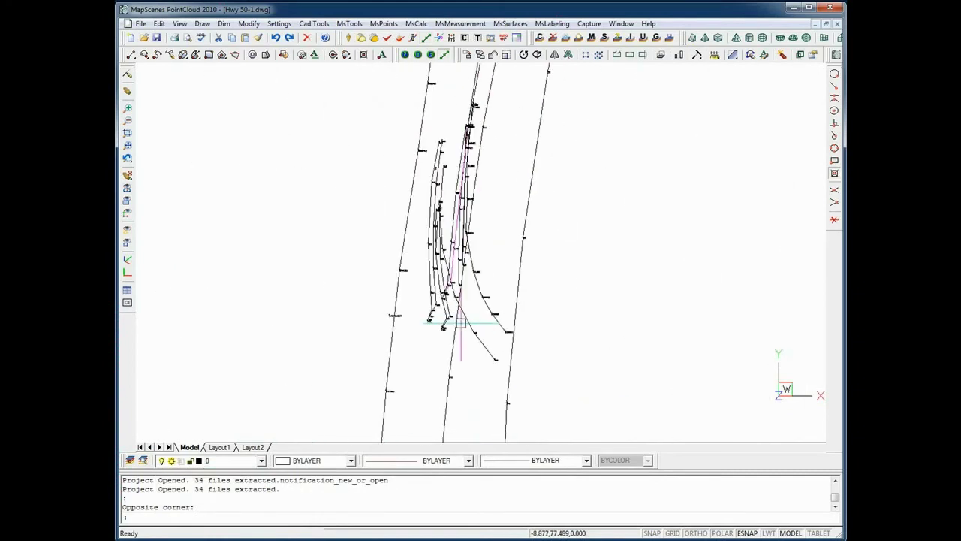
pyautogui.scroll(-2, 564, 295)
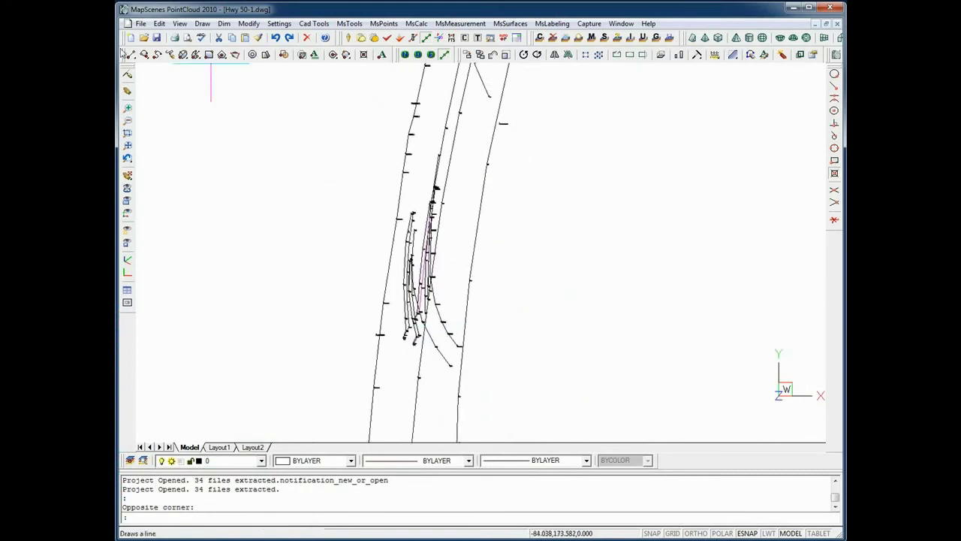
pyautogui.click(158, 39)
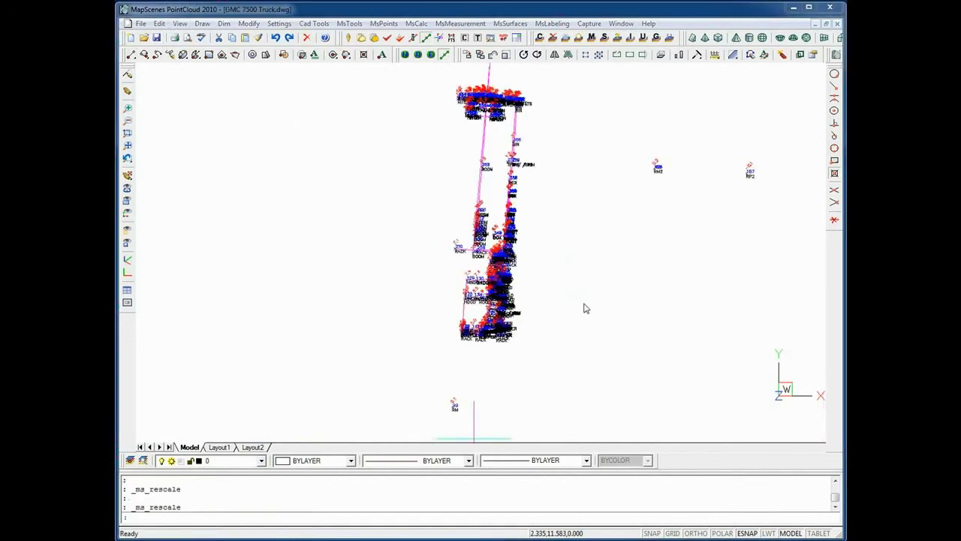
# Zoom in on the truck and run MsPoints > Re-scale drawing text
pyautogui.click(565, 293)
pyautogui.scroll(3, 556, 287)
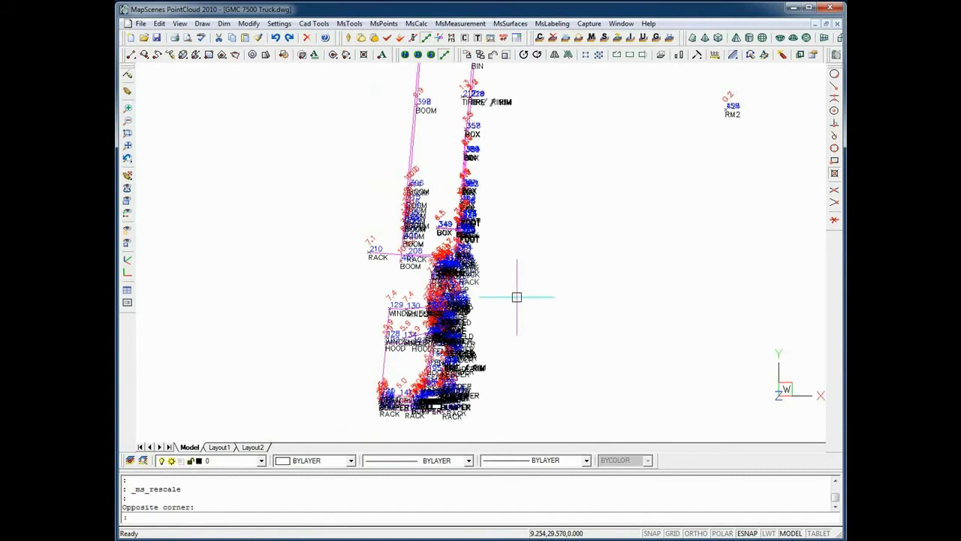
pyautogui.click(382, 23)
pyautogui.moveTo(383, 24)
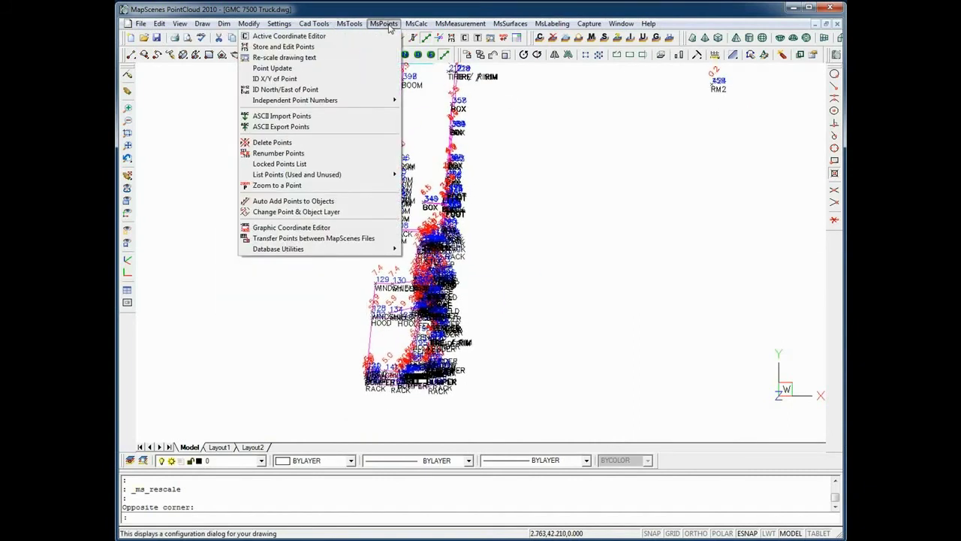
pyautogui.click(375, 58)
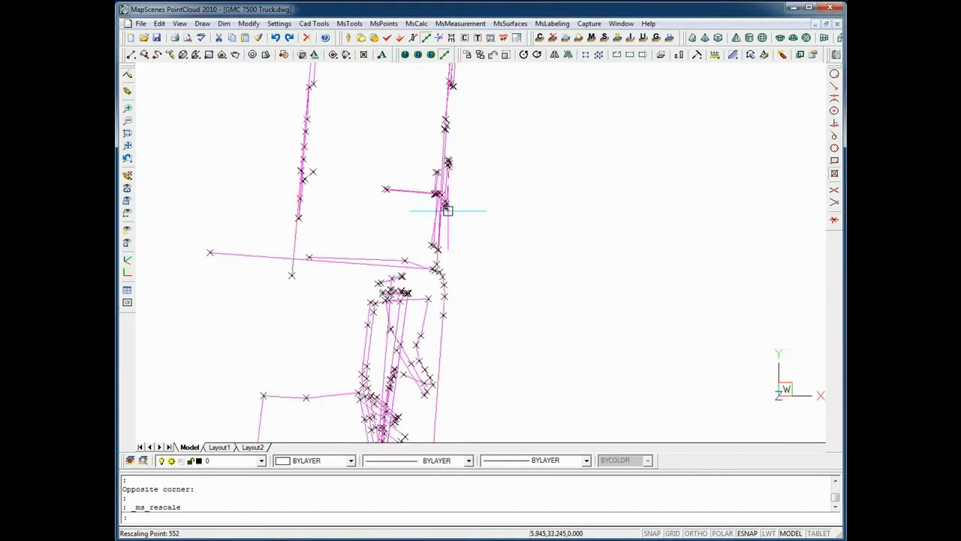
pyautogui.scroll(5, 444, 196)
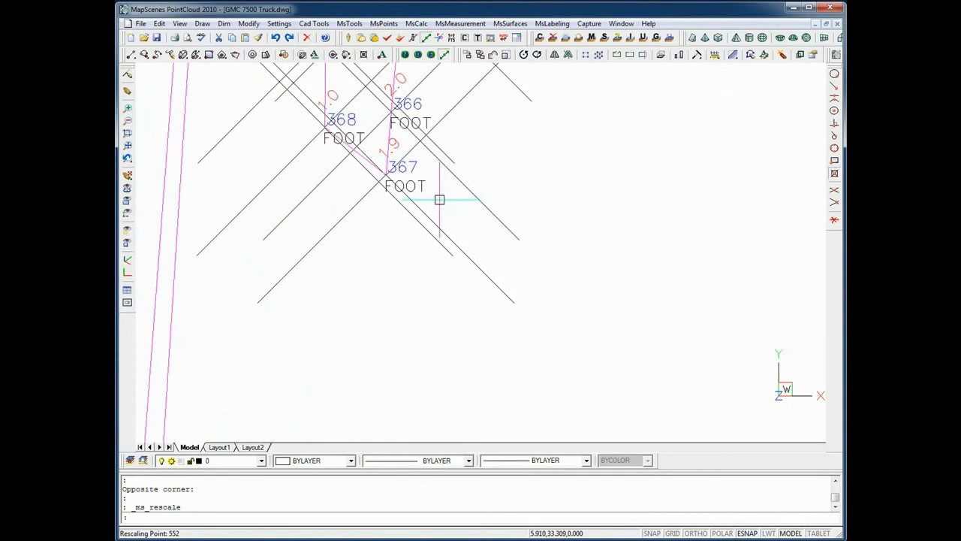
# Zoom and pan around the truck point cluster to inspect the rescaled labels
pyautogui.moveTo(384, 311)
pyautogui.mouseDown(button='middle')
pyautogui.moveTo(473, 263)
pyautogui.moveTo(515, 182)
pyautogui.mouseUp(button='middle')
pyautogui.scroll(-7, 515, 183)
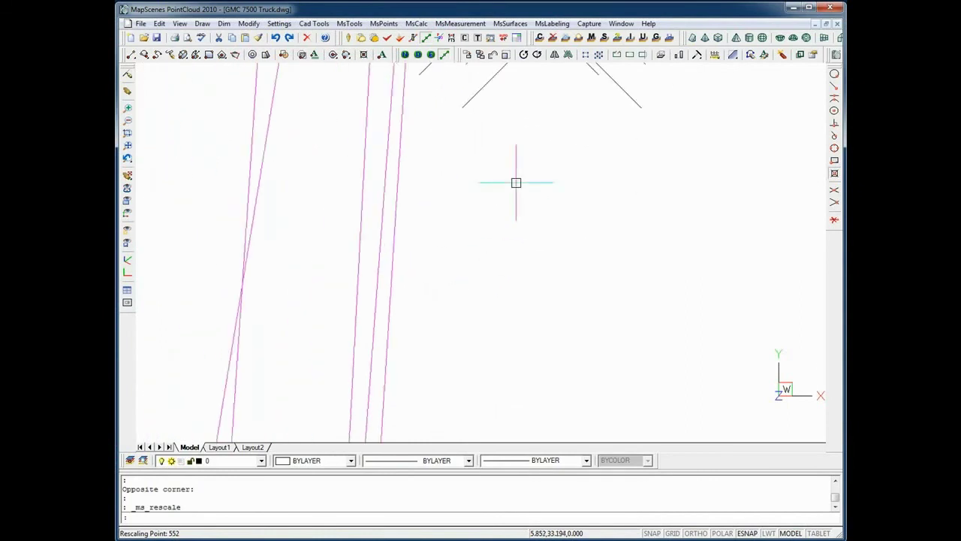
pyautogui.moveTo(541, 113); pyautogui.dragTo(416, 398, button='middle')
pyautogui.moveTo(537, 315); pyautogui.dragTo(549, 155, button='middle')
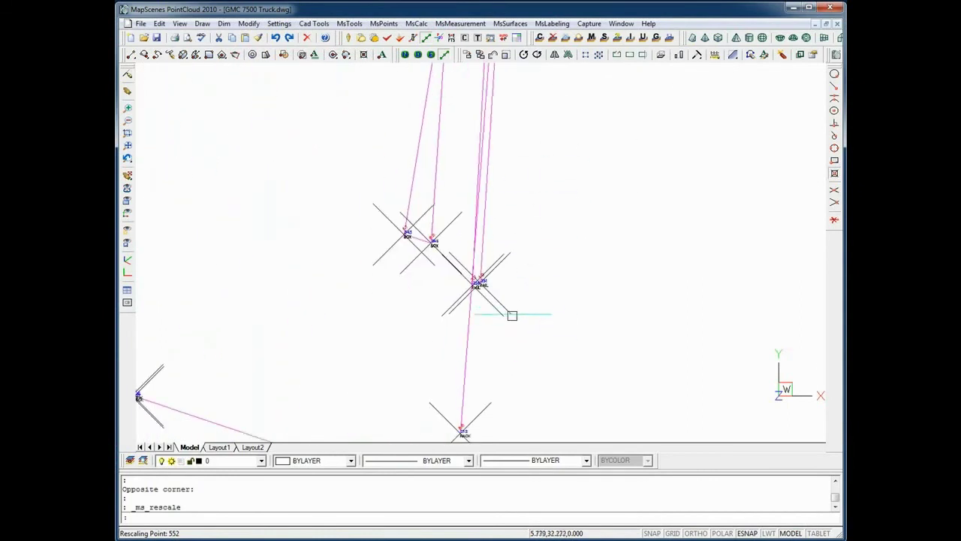
pyautogui.scroll(-3, 512, 316)
pyautogui.moveTo(588, 410); pyautogui.dragTo(583, 195, button='middle')
pyautogui.moveTo(608, 337); pyautogui.dragTo(577, 225, button='middle')
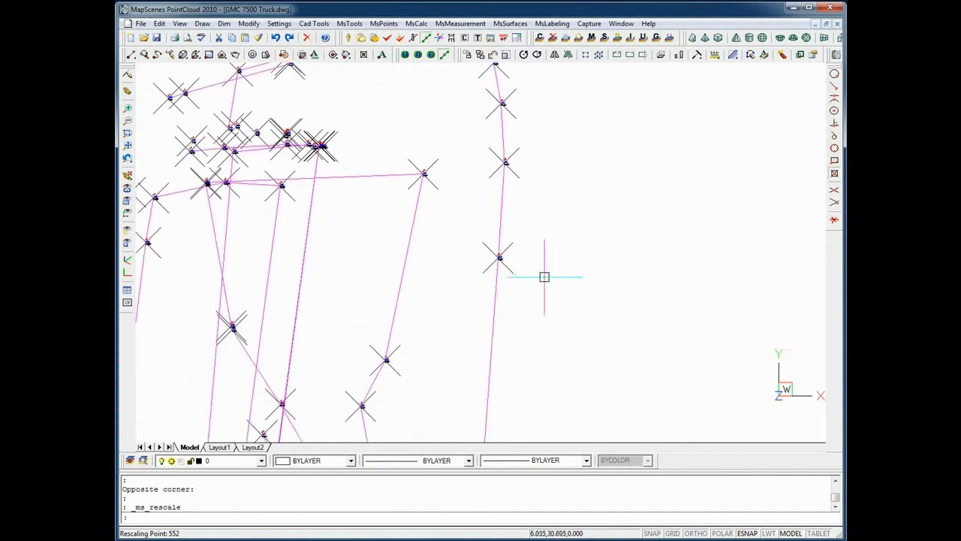
pyautogui.scroll(5, 478, 245)
pyautogui.scroll(-6, 475, 238)
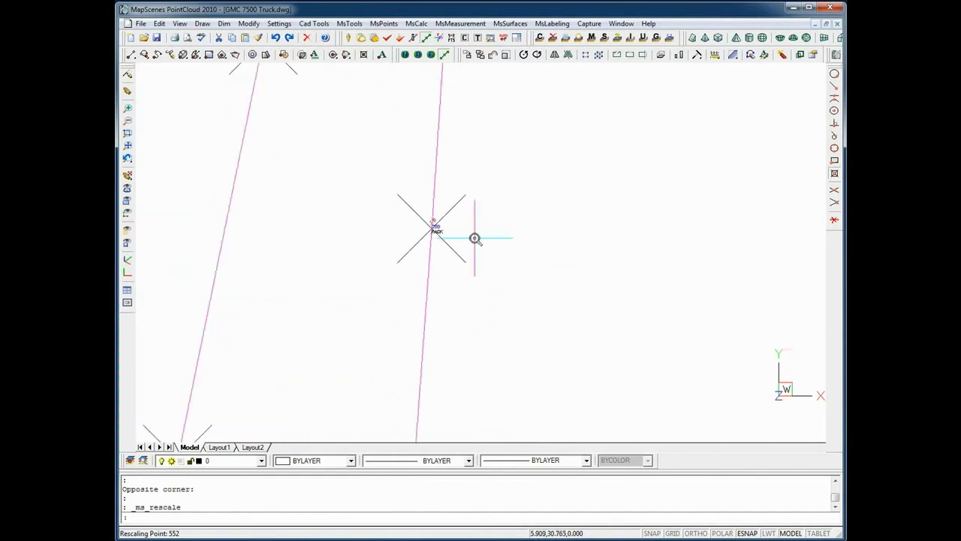
pyautogui.moveTo(538, 255)
pyautogui.mouseDown(button='middle')
pyautogui.moveTo(538, 266)
pyautogui.moveTo(534, 253)
pyautogui.mouseUp(button='middle')
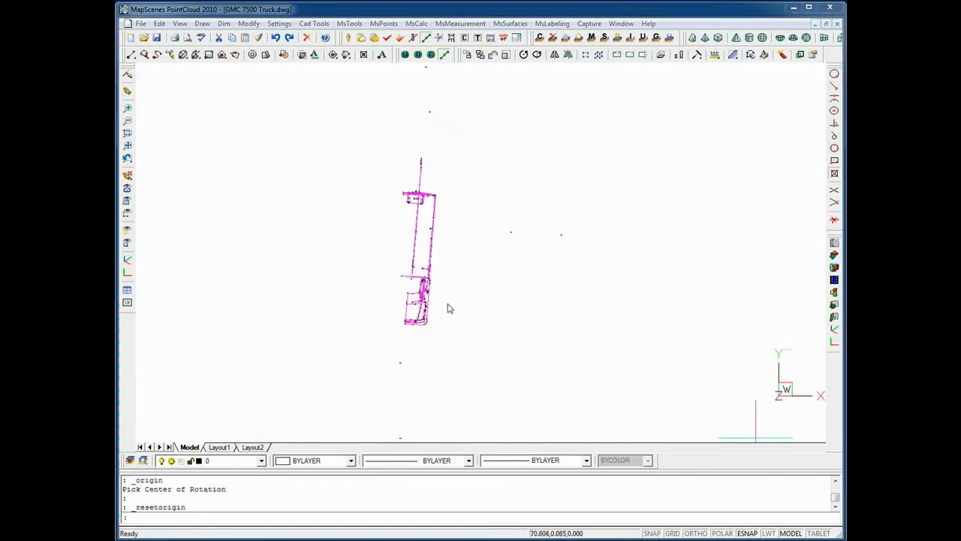
# Set a center of rotation on the truck and orbit it in 3D
pyautogui.click(453, 307)
pyautogui.scroll(2, 448, 299)
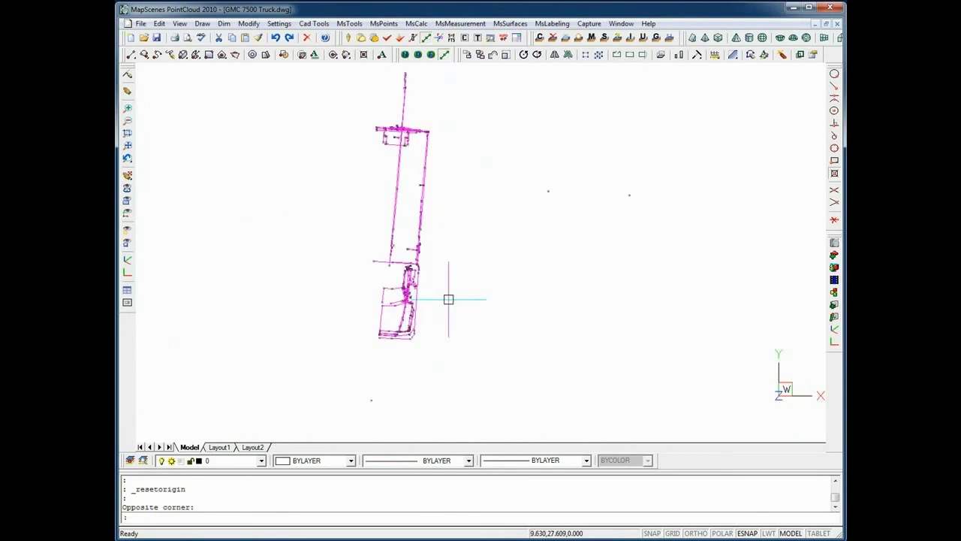
pyautogui.click(835, 331)
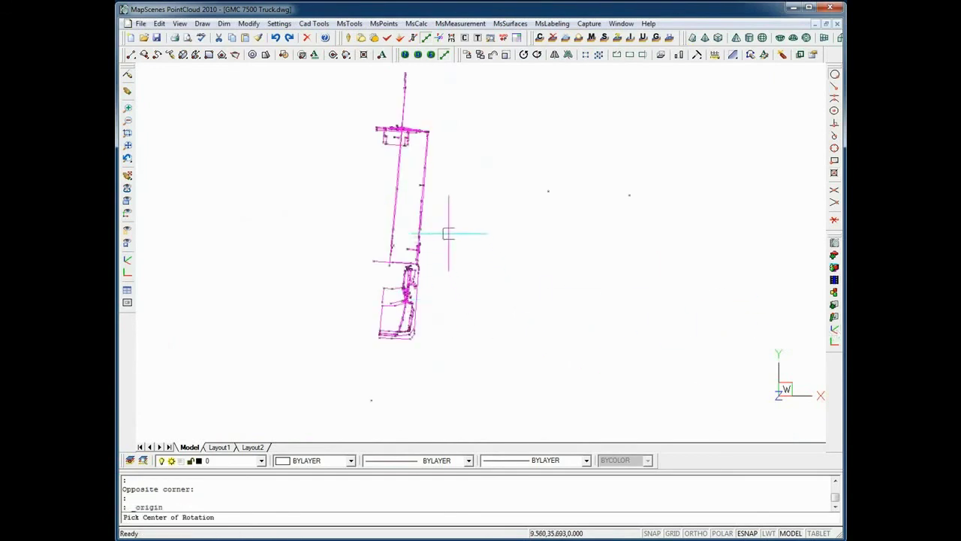
pyautogui.click(422, 218)
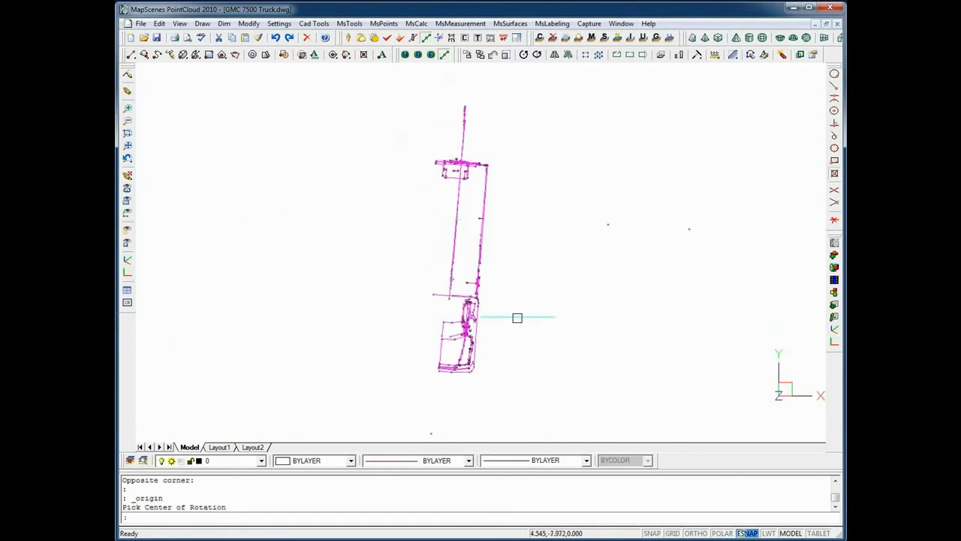
pyautogui.moveTo(519, 373); pyautogui.dragTo(500, 306)
# Pick a new center of rotation and orbit the truck to a straight side view
pyautogui.scroll(4, 499, 307)
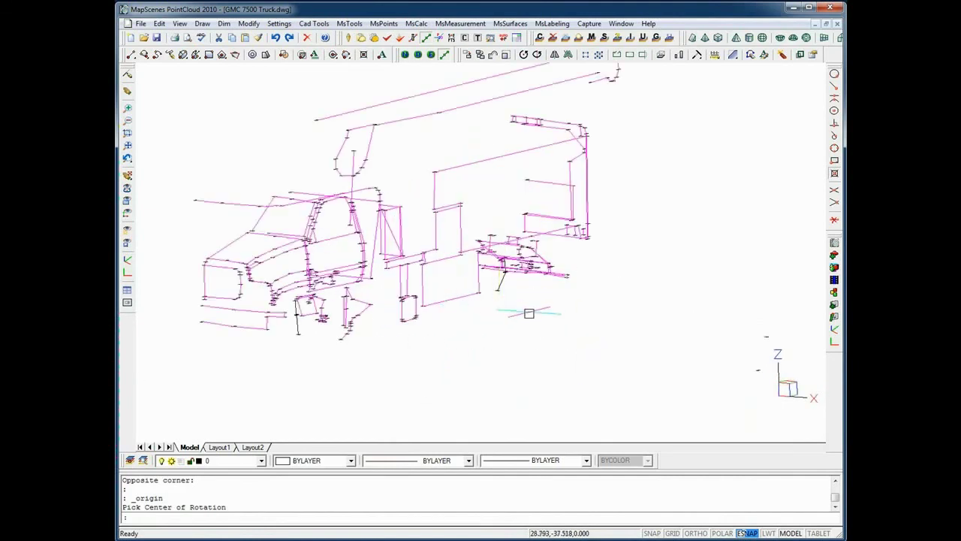
pyautogui.moveTo(528, 313); pyautogui.dragTo(554, 358, button='middle')
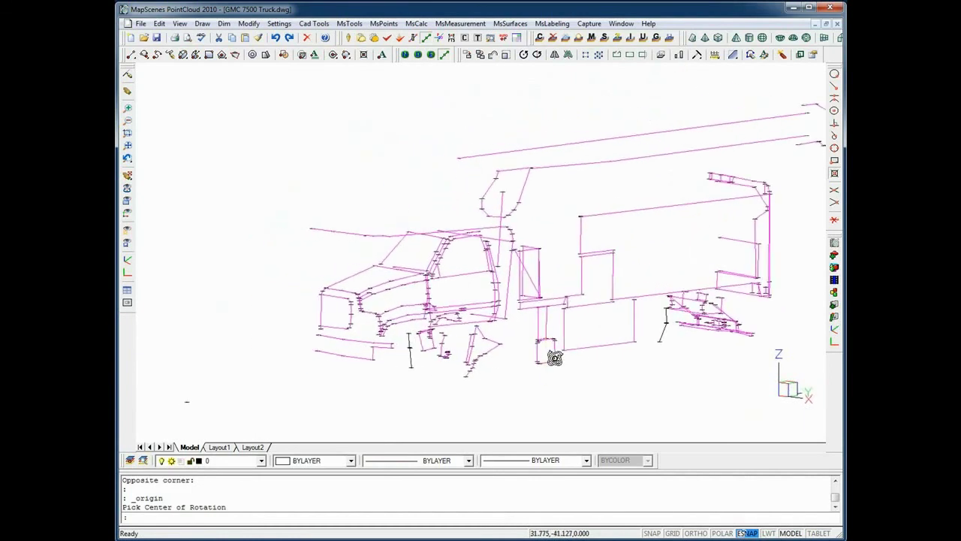
pyautogui.click(835, 329)
pyautogui.click(644, 294)
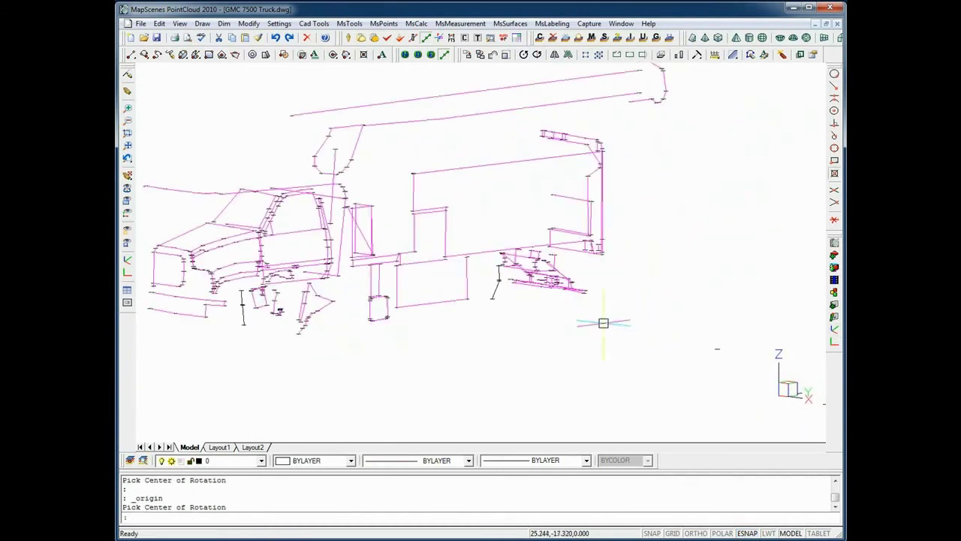
pyautogui.moveTo(603, 322)
pyautogui.keyDown('shift'); pyautogui.mouseDown(button='middle')
pyautogui.moveTo(410, 324)
pyautogui.moveTo(365, 347)
pyautogui.moveTo(566, 366)
pyautogui.mouseUp(button='middle'); pyautogui.keyUp('shift')
pyautogui.scroll(-2, 423, 335)
pyautogui.scroll(2, 529, 358)
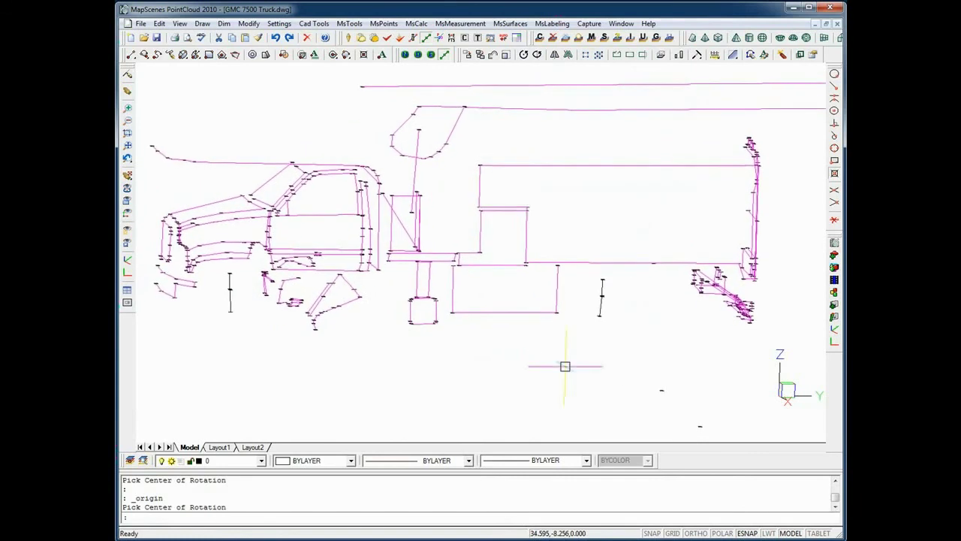